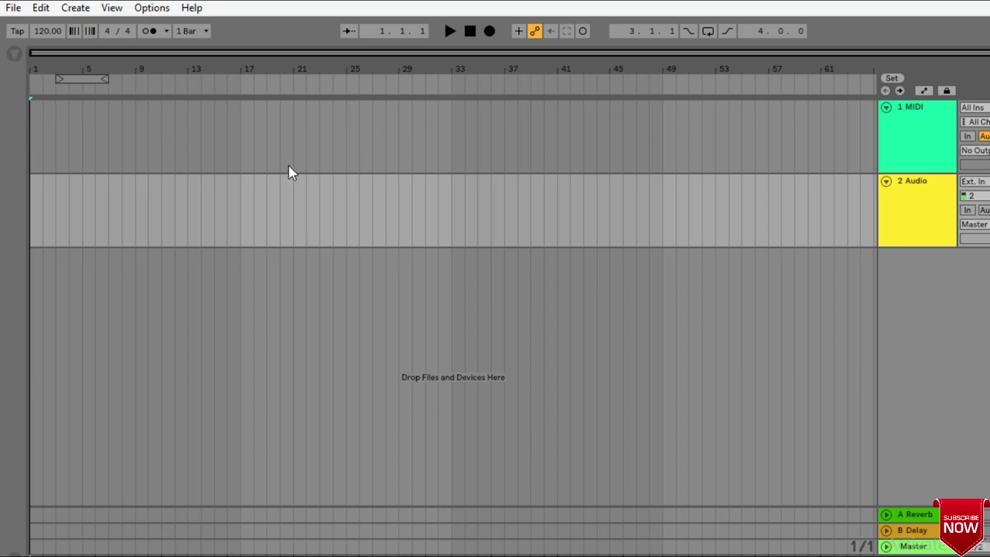
Set the default warp mode to Complex in the Record/Warp/Launch preferences and close them.
click(145, 10)
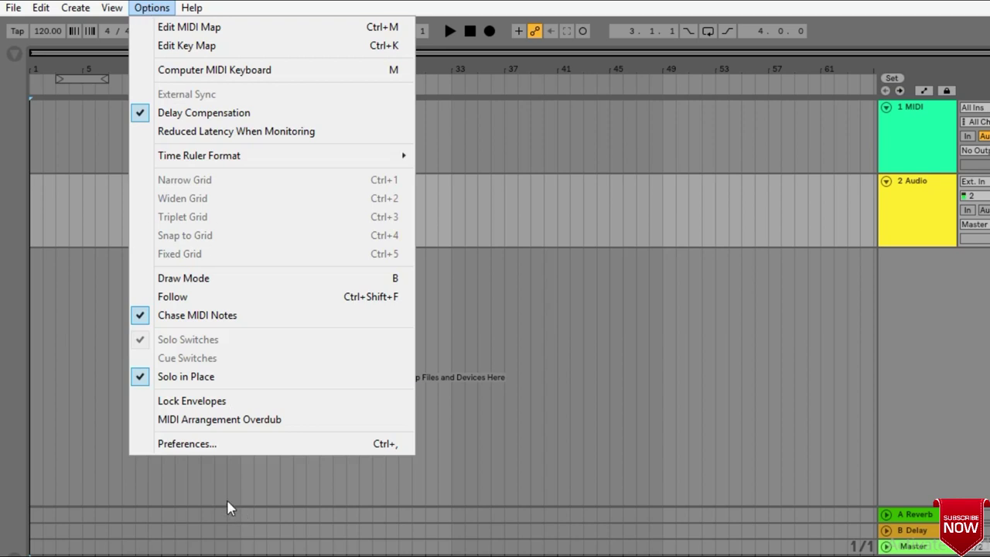
click(190, 445)
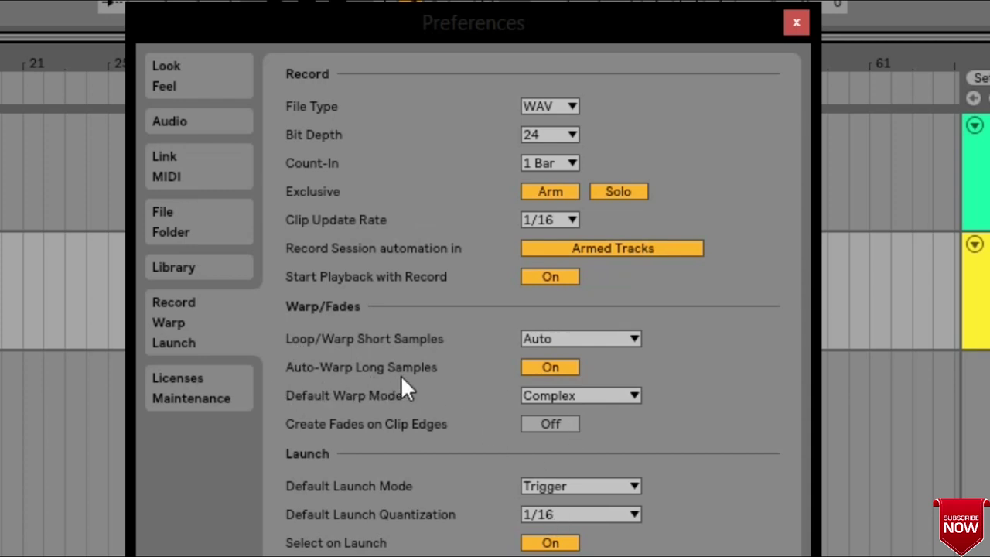
click(558, 375)
click(582, 396)
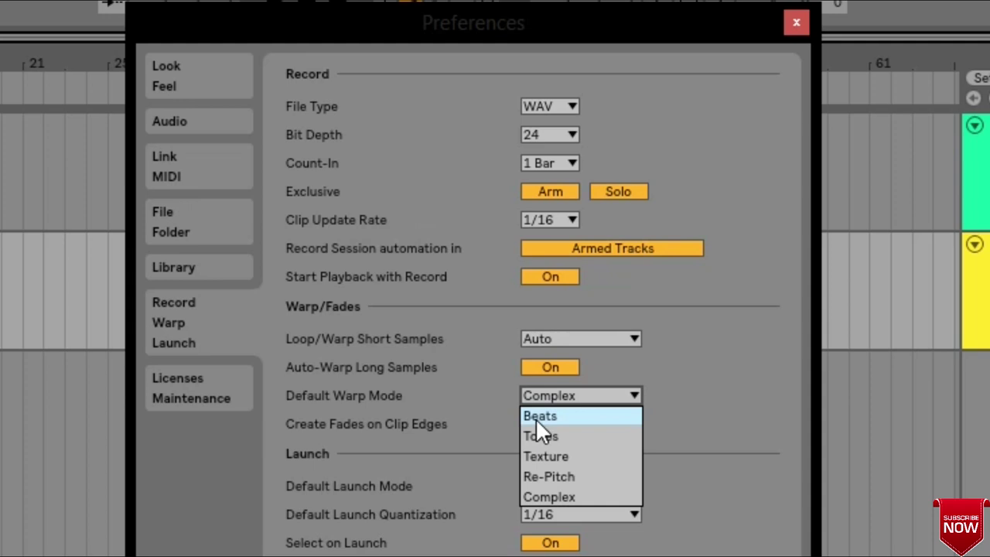
click(551, 497)
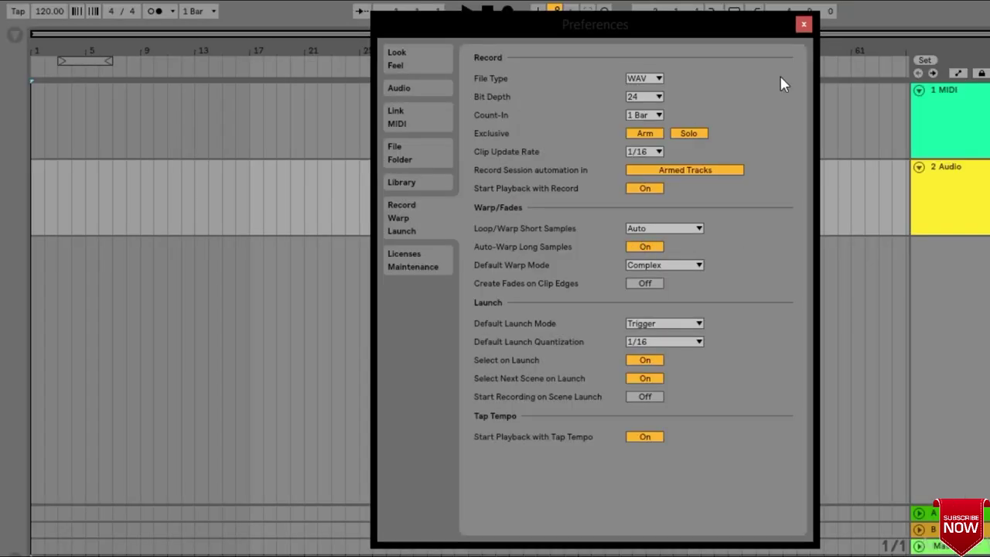
click(803, 24)
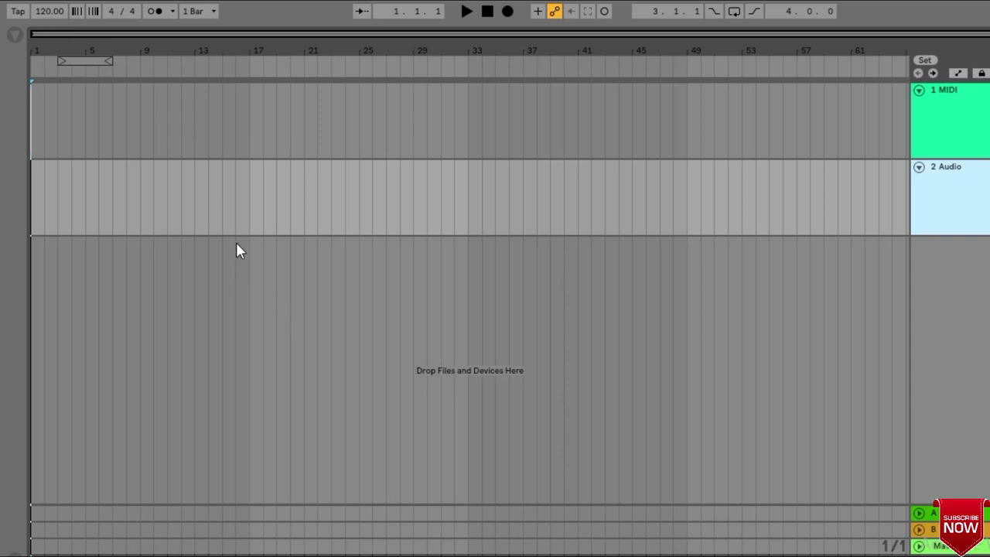
Show the file browser, expand the Deep House samples folder and widen the browser to read the full file names.
click(14, 36)
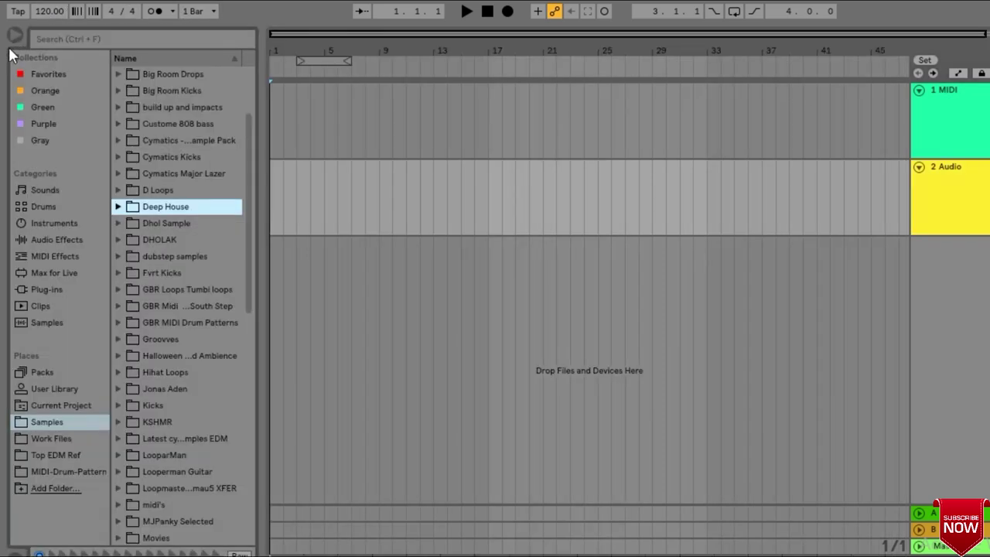
click(118, 208)
drag(261, 336, 329, 335)
scroll(263, 371, down, 2)
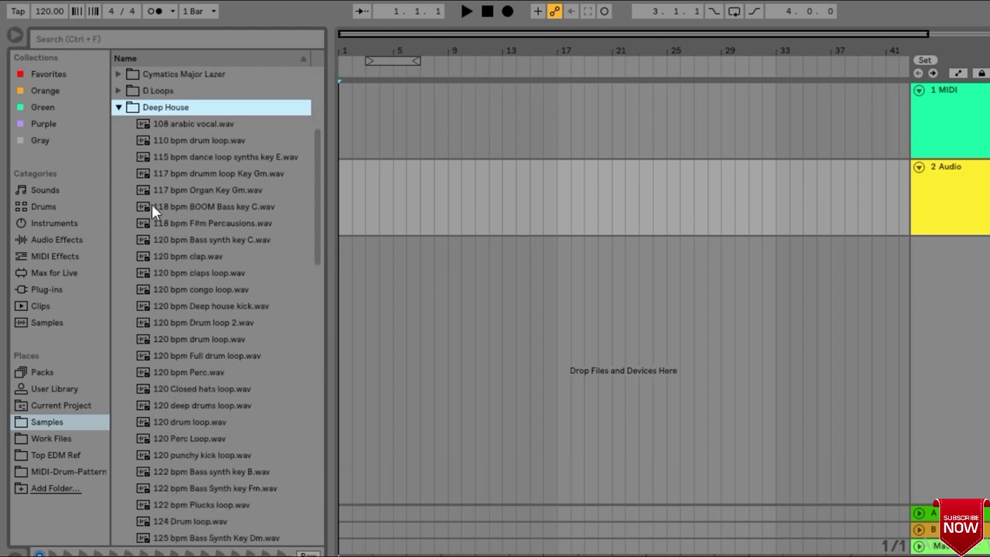
Audition the Deep House samples and place 122 bpm Bass synth key B.wav on the audio track at bar 17.
click(230, 197)
key(Down)
key(Down)
key(Down)
key(Down)
key(Down)
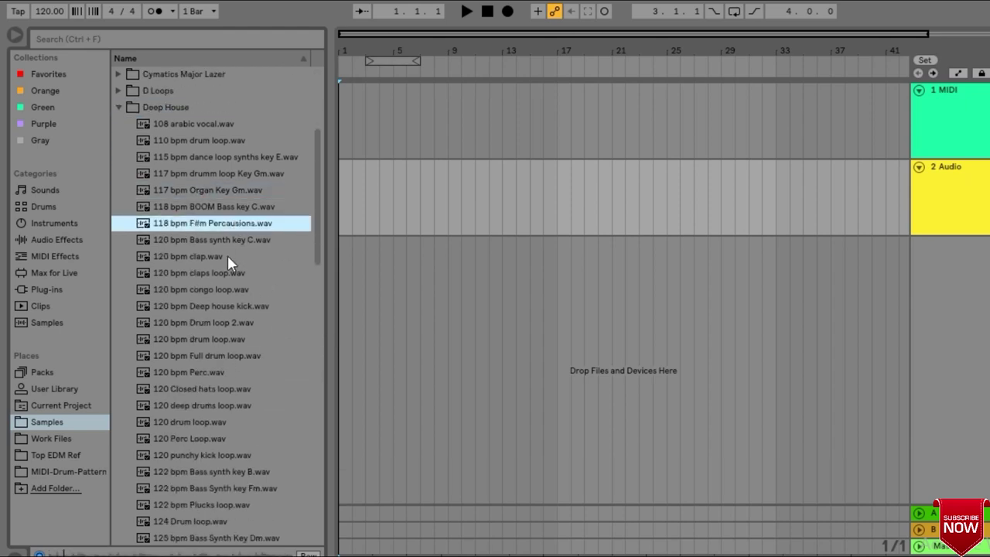
key(Down)
key(Down)
key(Down)
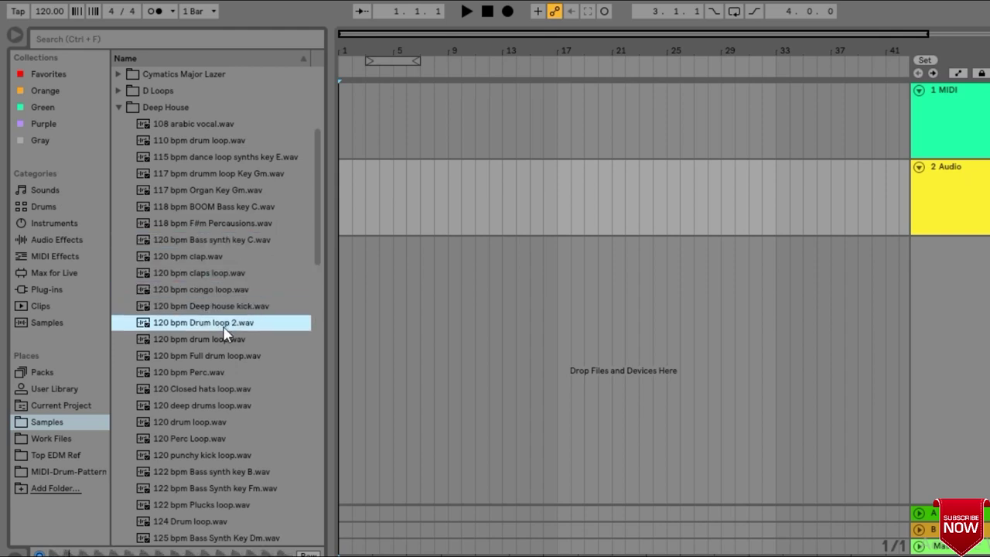
key(Down)
key(Down)
key(Down)
key(Down)
key(Down)
scroll(282, 331, down, 2)
key(Down)
key(Down)
key(Down)
key(Down)
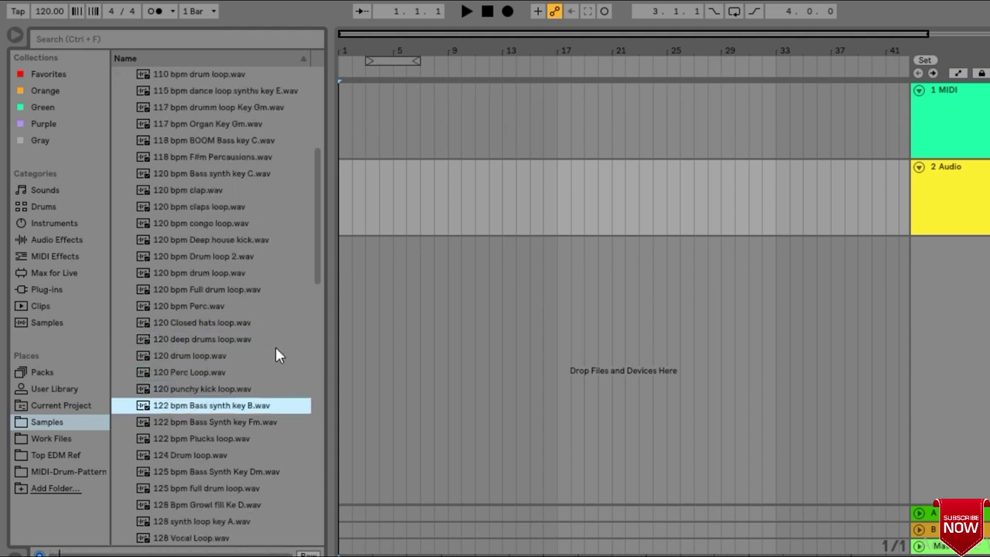
drag(215, 407, 559, 196)
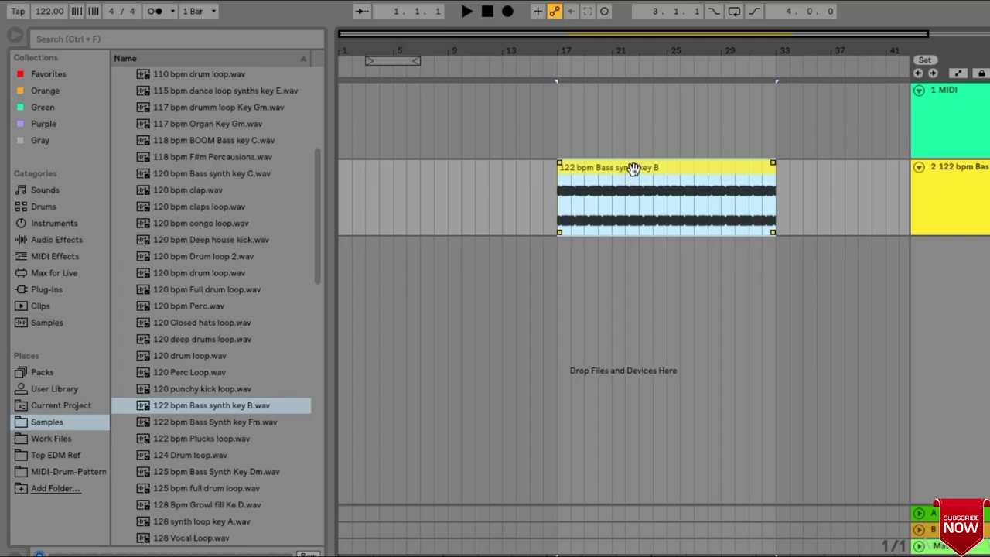
Check the bass synth clip's warp settings and play it from bar 17 with the metronome on.
double_click(506, 153)
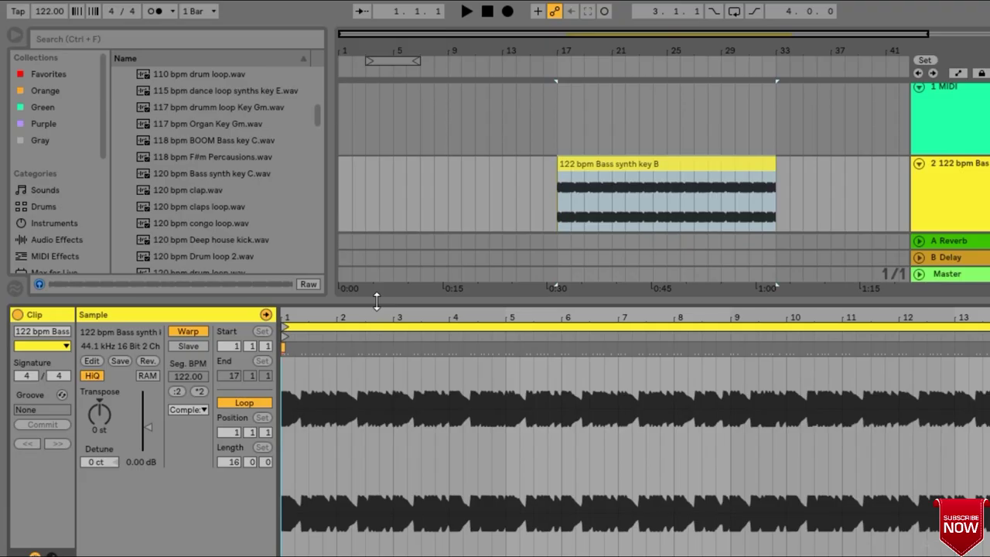
double_click(377, 302)
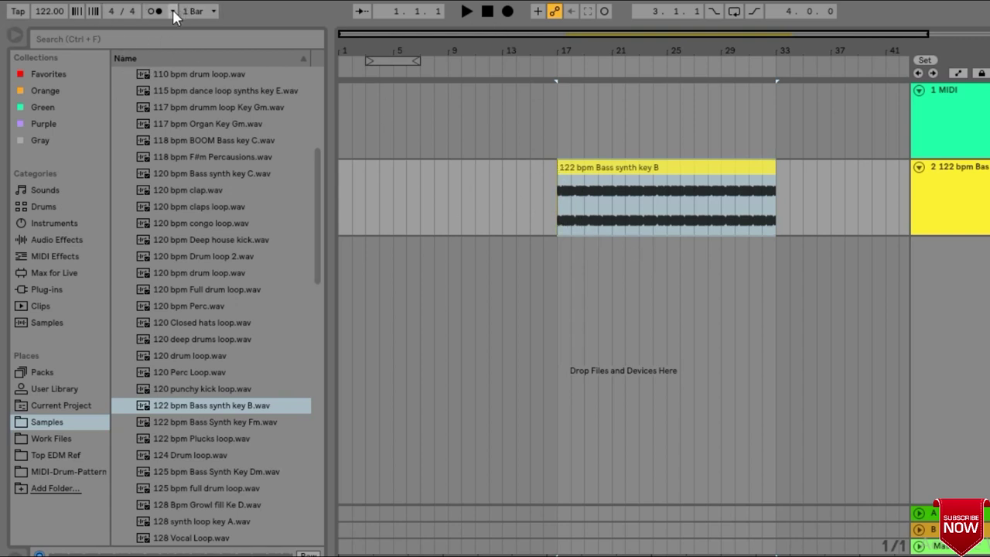
click(559, 232)
key(space)
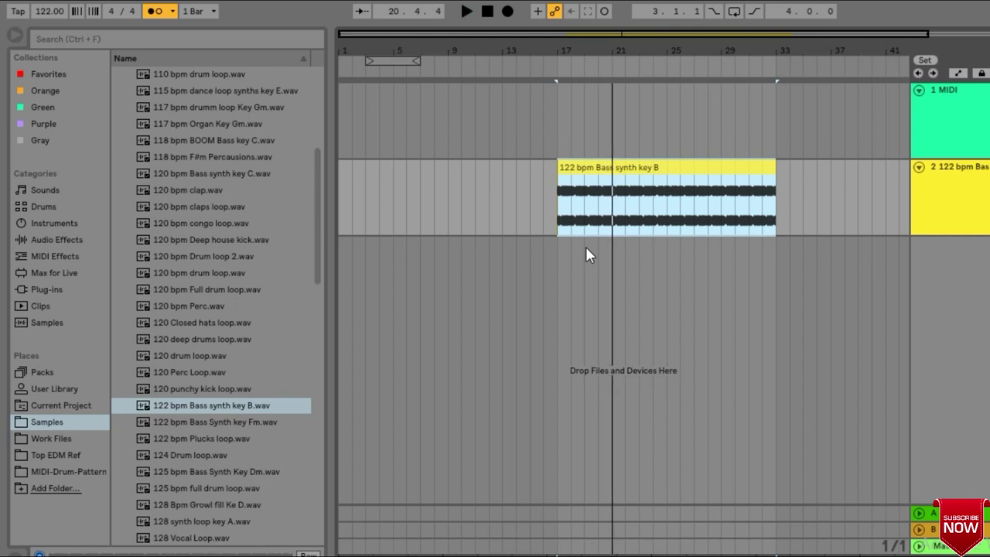
Delete the empty MIDI track.
click(943, 146)
key(Delete)
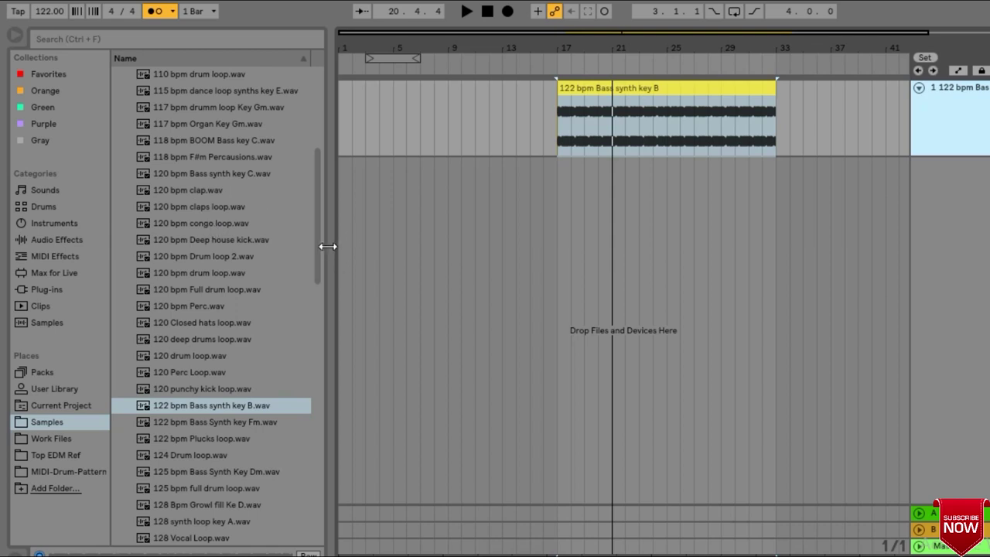
Audition the 120 bpm percussion samples and place 120 deep drums loop.wav on a new track at bar 17.
click(224, 228)
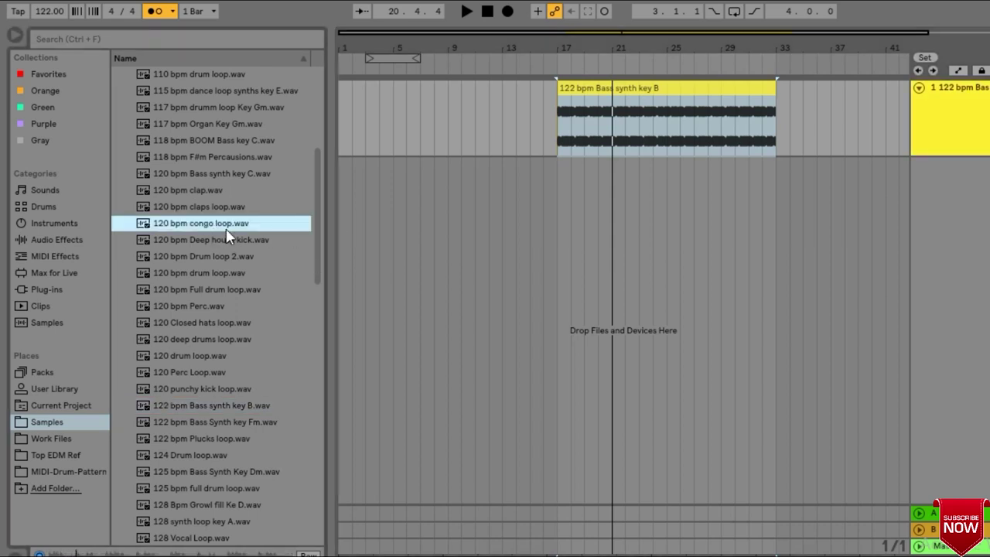
key(Down)
key(Down)
key(Down)
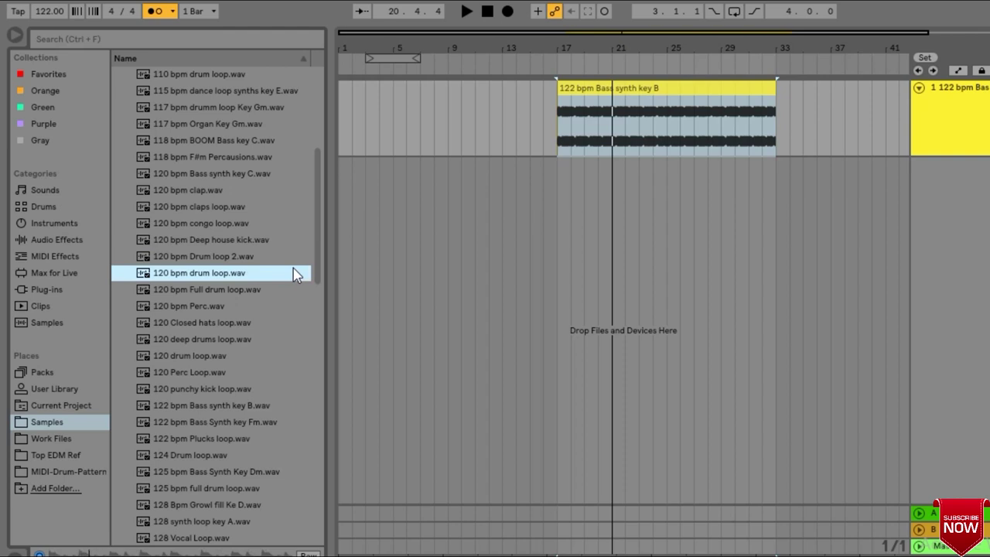
key(Down)
key(Down)
key(Down)
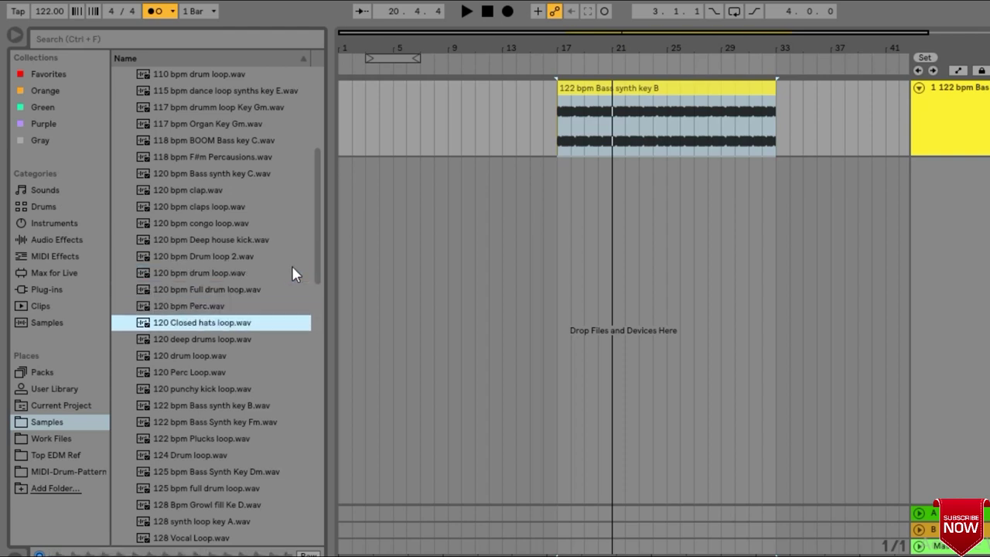
key(Down)
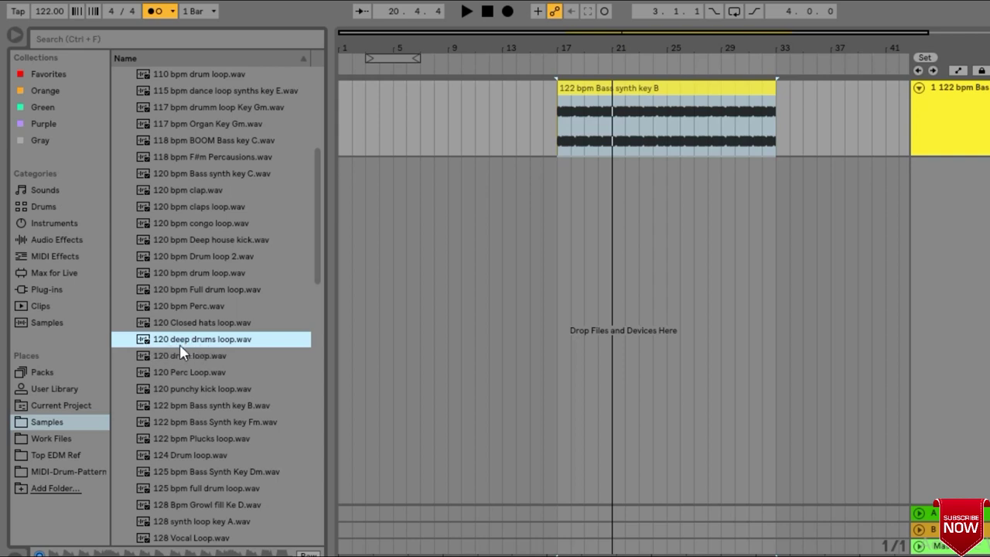
drag(180, 345, 558, 269)
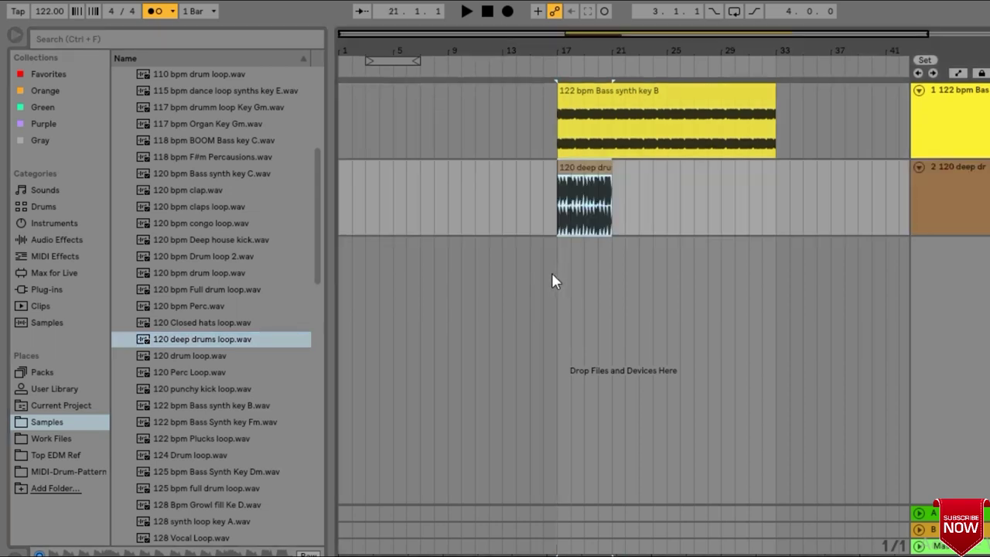
Hide the file browser and check the deep drums clip's warp settings.
click(14, 36)
double_click(263, 176)
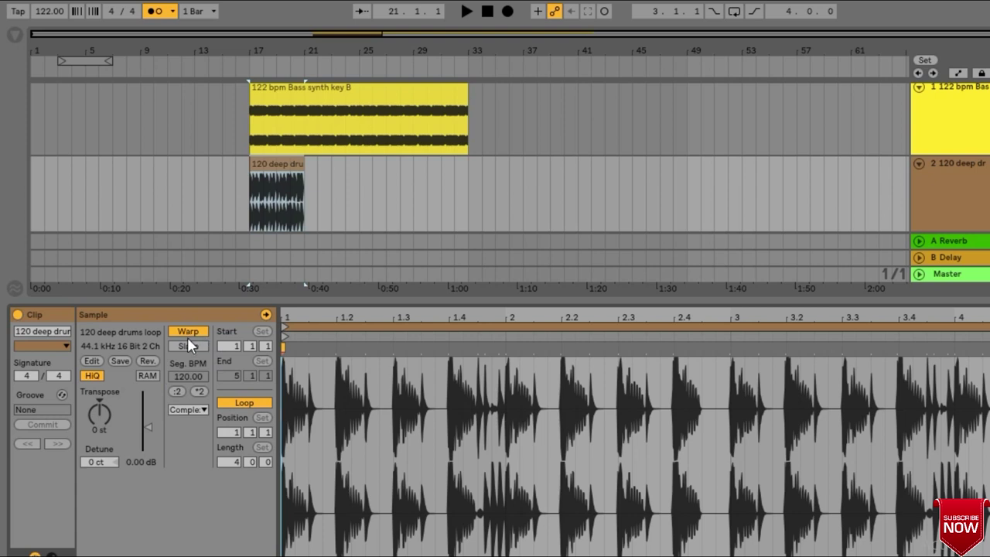
double_click(281, 303)
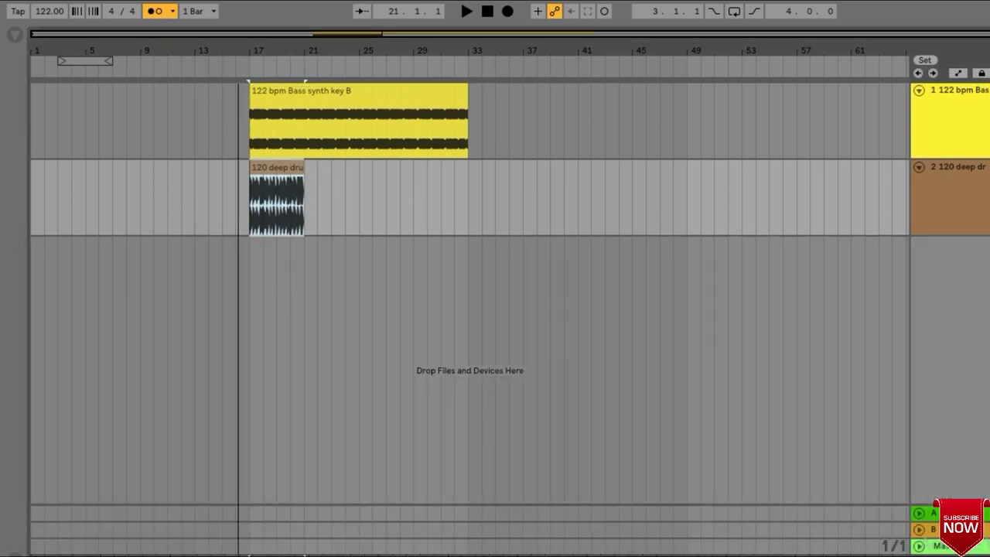
Play the bass synth and deep drums clips together from bar 17 against the metronome.
drag(328, 38, 328, 74)
key(space)
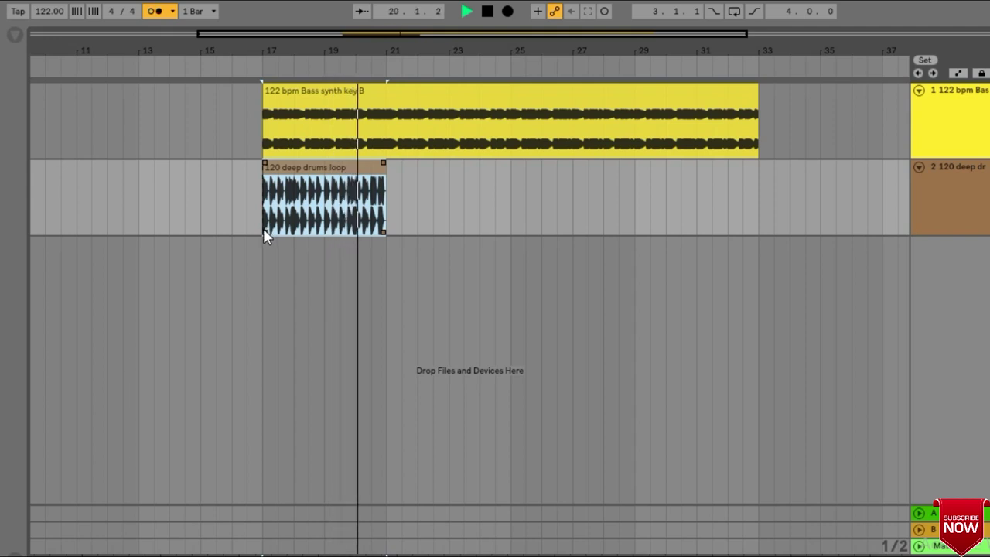
key(space)
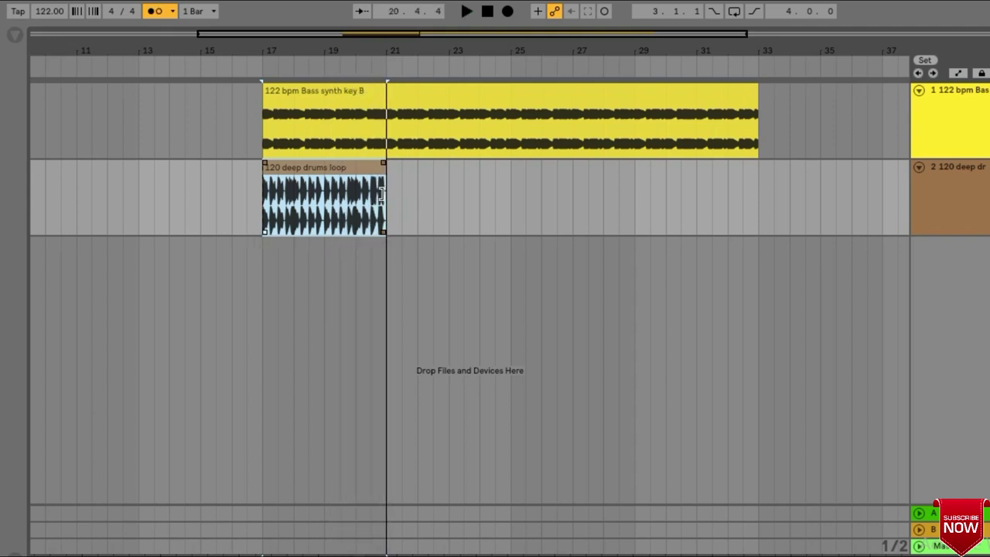
Extend the deep drums clip to bar 33 and loop playback over bars 17 to 33 with the metronome off.
drag(382, 195, 758, 203)
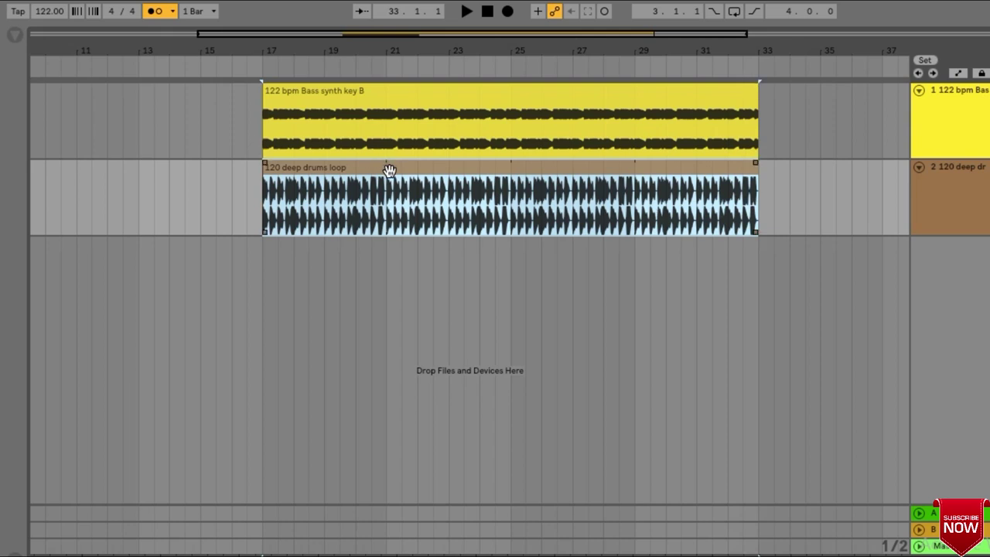
key(ctrl+l)
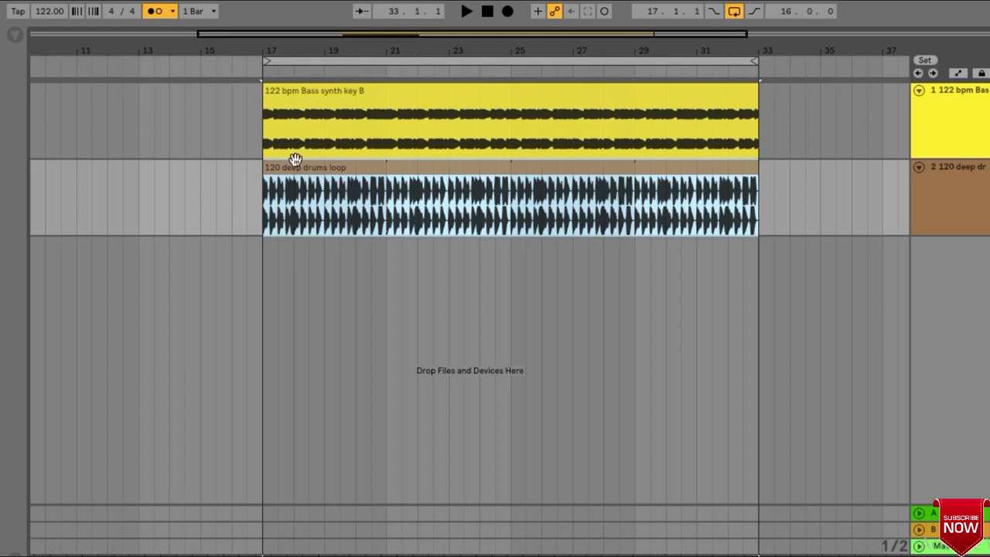
click(154, 13)
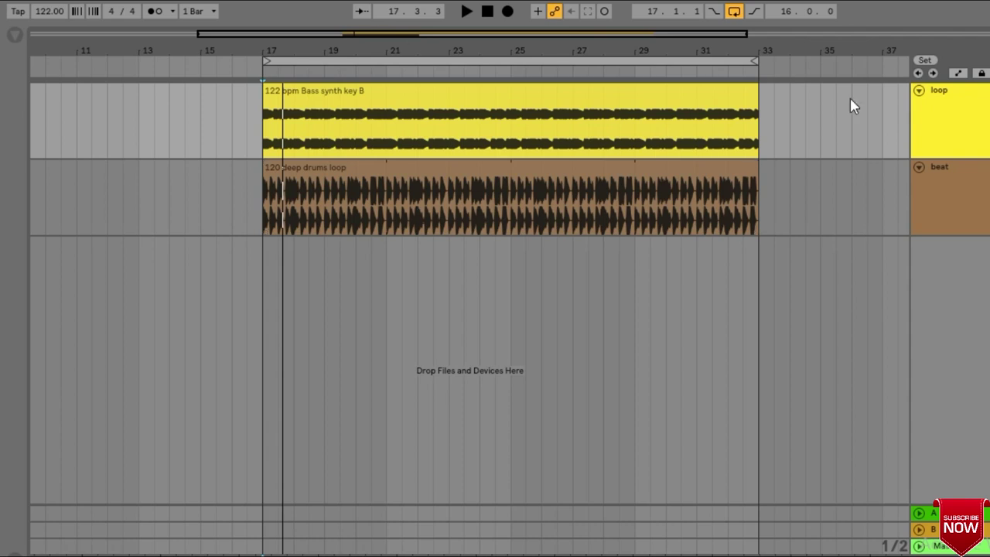
Open the bass synth clip's sample settings and fold the beat track.
double_click(753, 139)
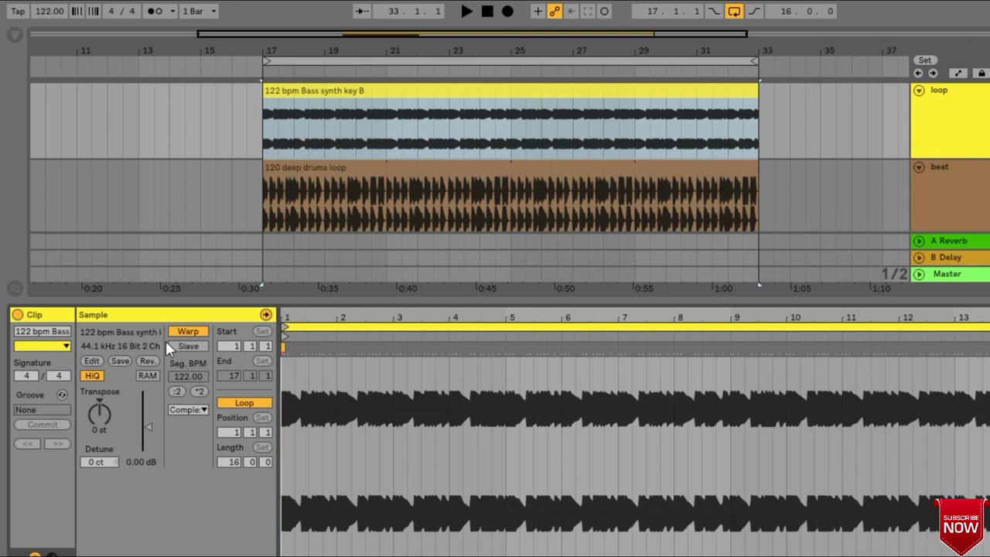
click(920, 165)
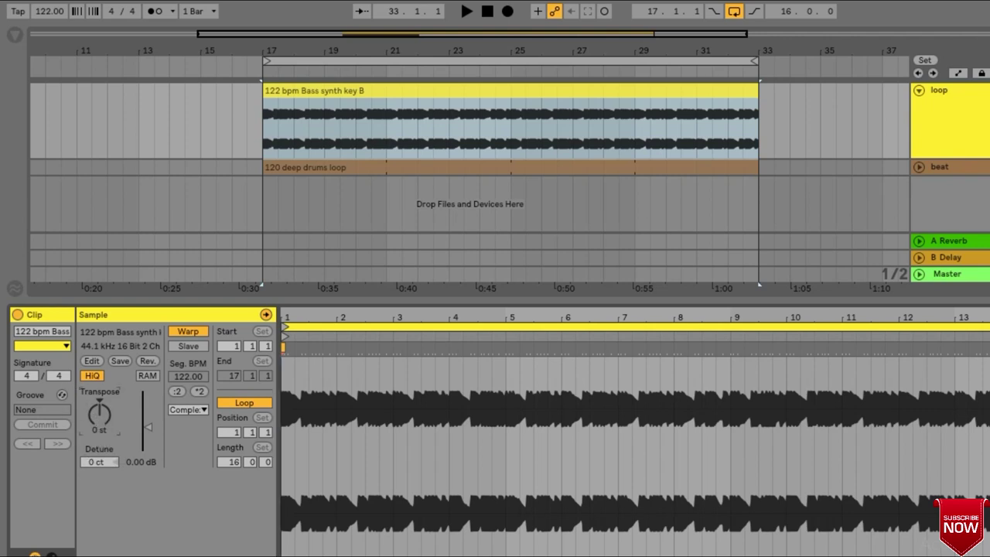
Try transposing the bass synth clip to 3, 9 and 14 semitones, listening to each setting.
drag(99, 410, 99, 399)
key(space)
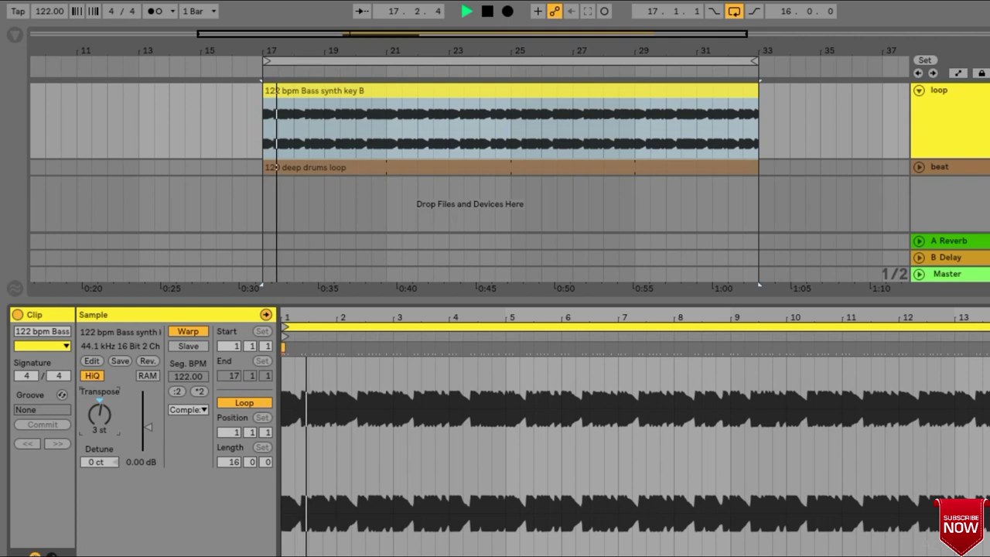
drag(99, 410, 99, 401)
key(space)
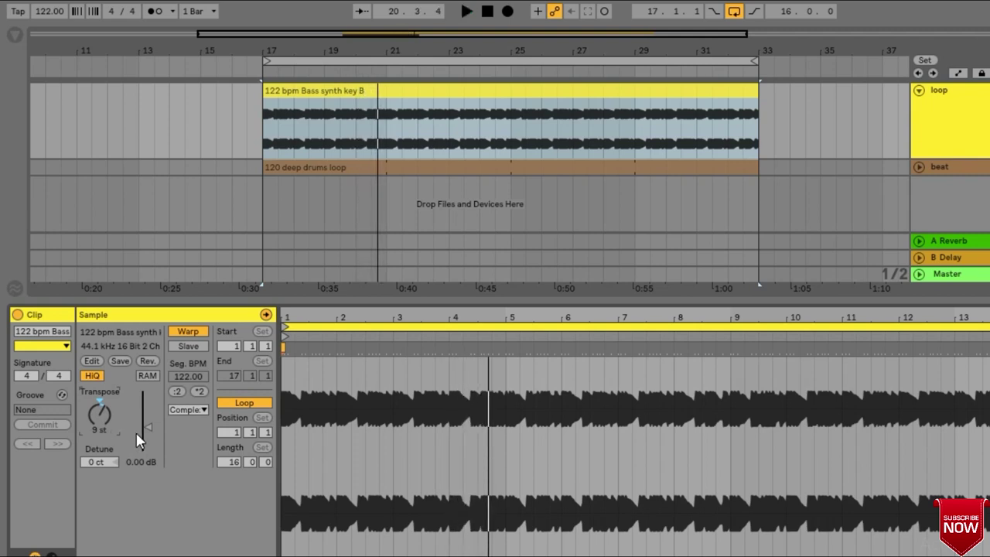
drag(99, 421, 99, 417)
key(space)
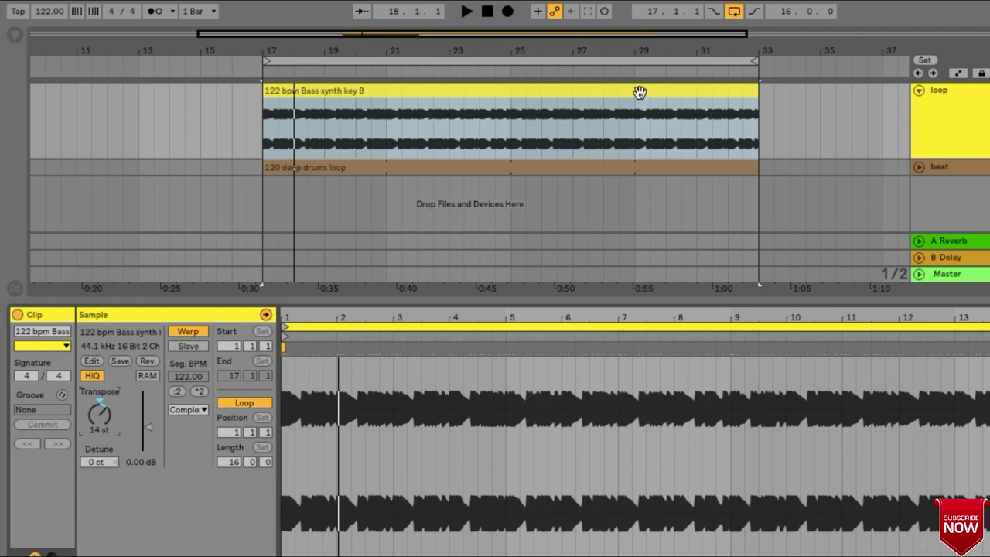
Set the bass synth clip's transpose to 0 semitones and switch off warping for it.
click(488, 98)
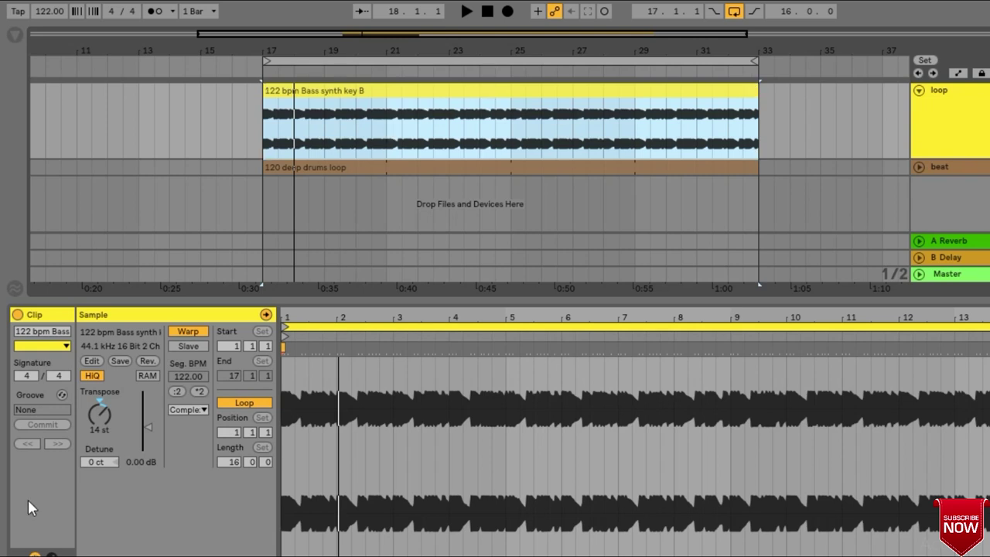
click(98, 430)
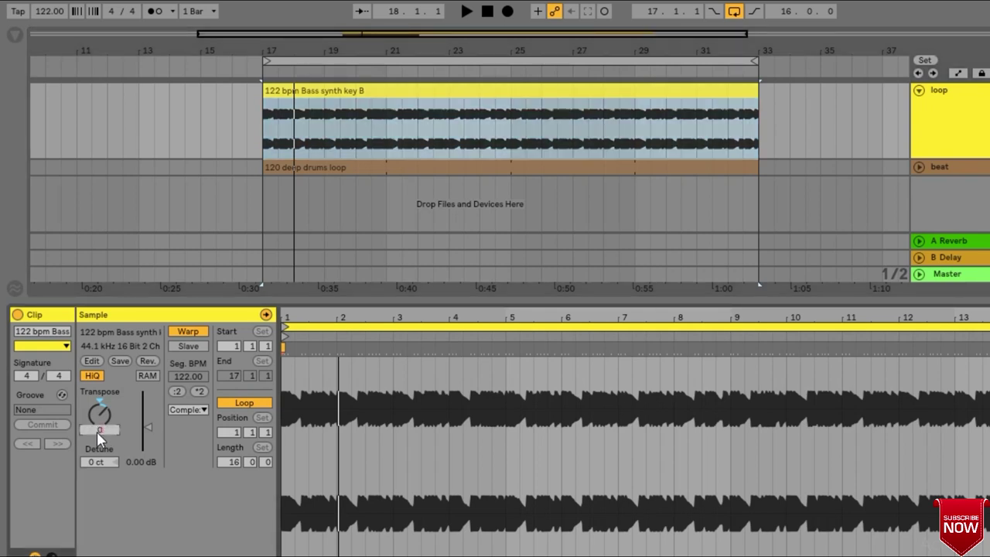
click(188, 332)
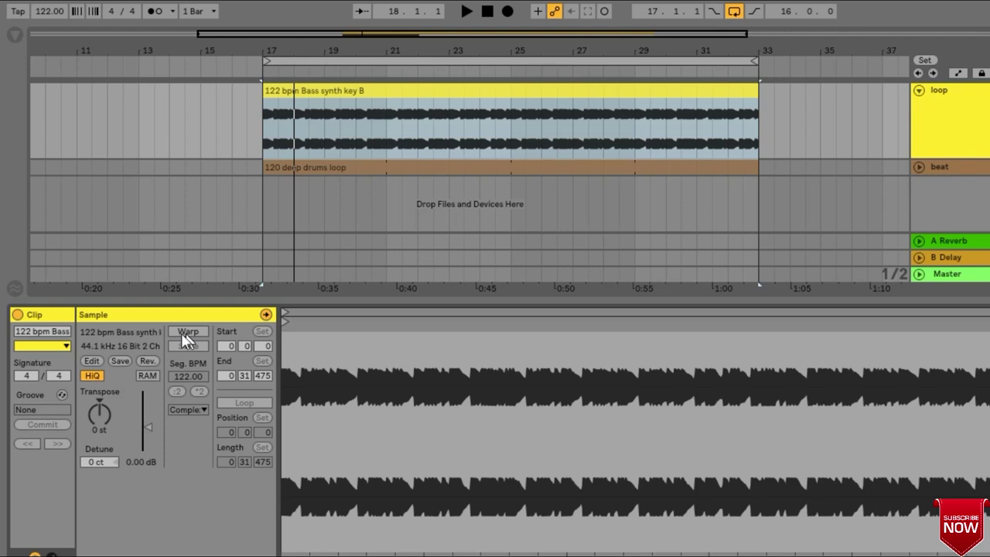
Listen to the unwarped bass synth clip from bar 17 at its original pitch, and stop playback.
click(267, 150)
key(space)
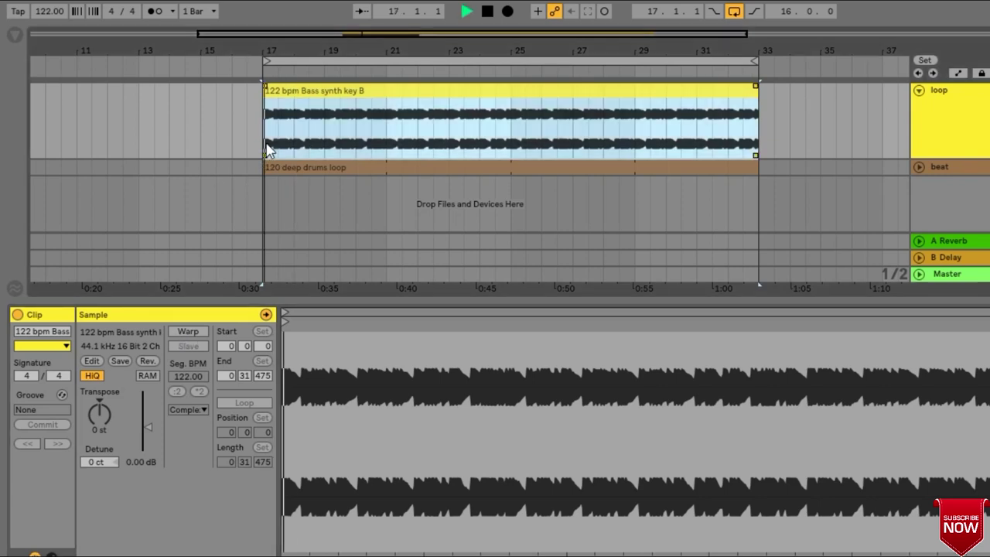
key(space)
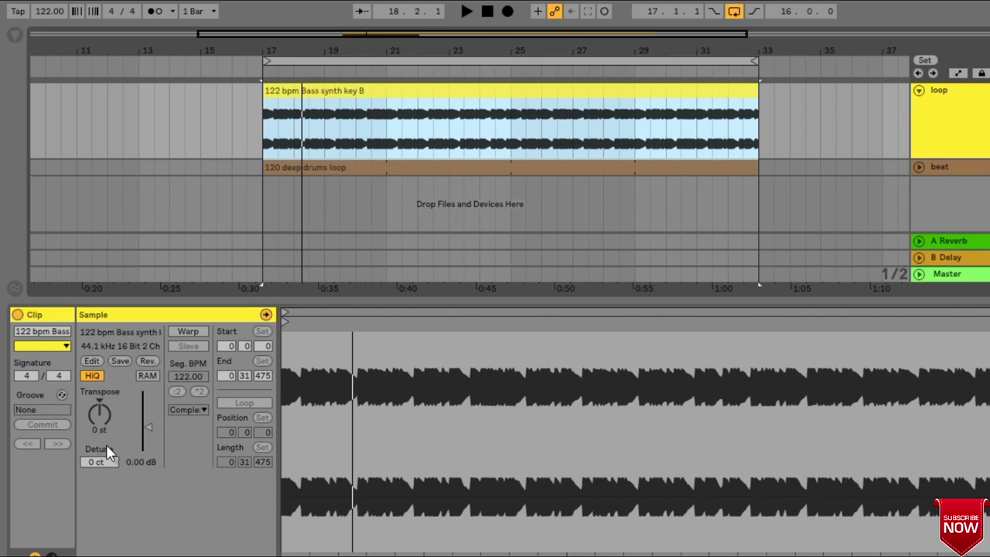
Transpose the unwarped bass synth clip to 3, -4 and finally -6 semitones, listening to each setting.
drag(100, 424, 100, 417)
key(space)
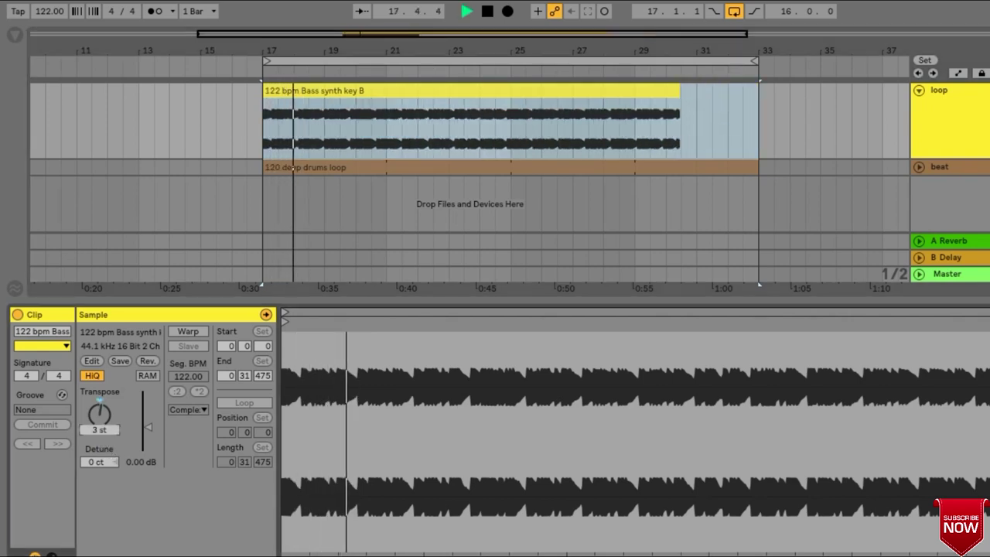
drag(103, 433, 99, 401)
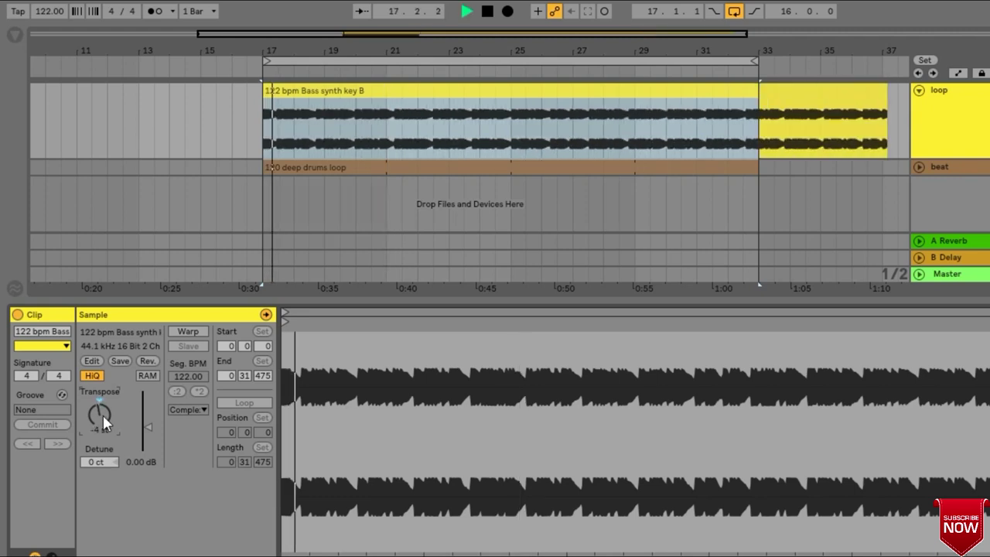
drag(103, 415, 103, 419)
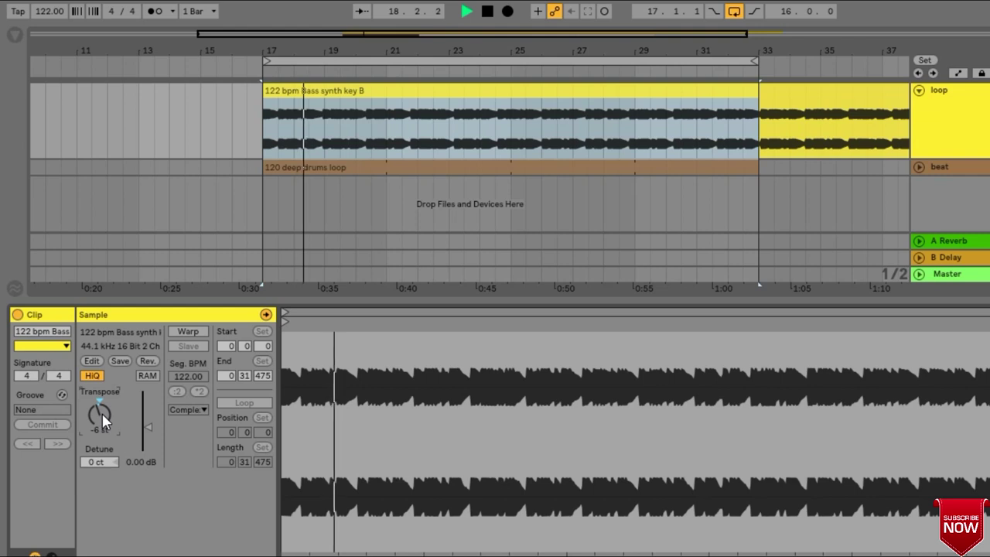
key(space)
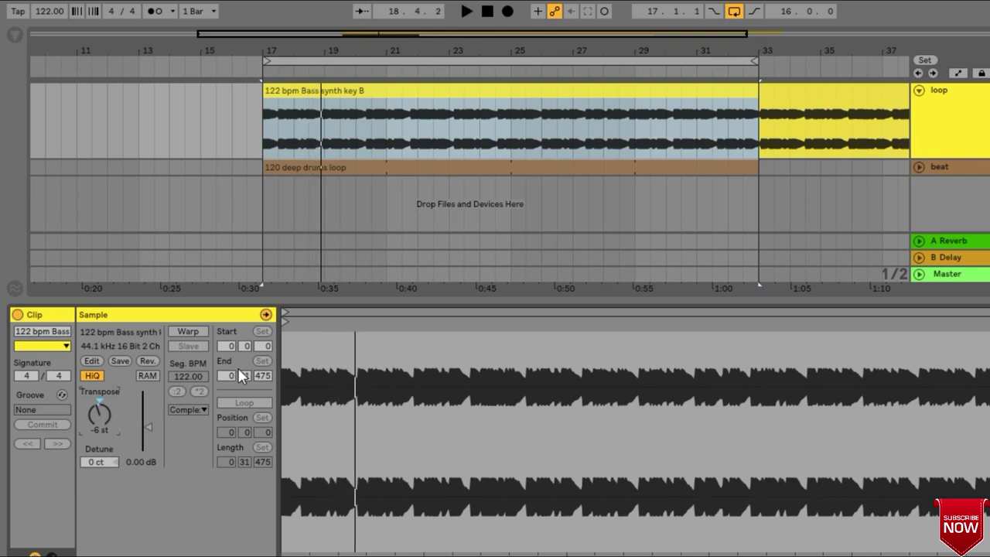
Switch warping back on for the bass synth clip and set its warp mode to Complex Pro.
click(185, 330)
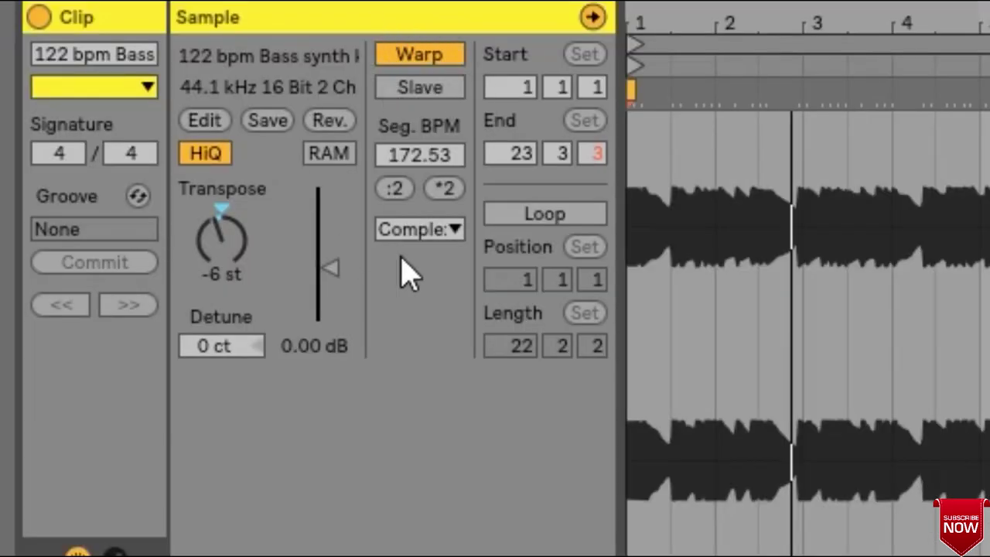
click(453, 230)
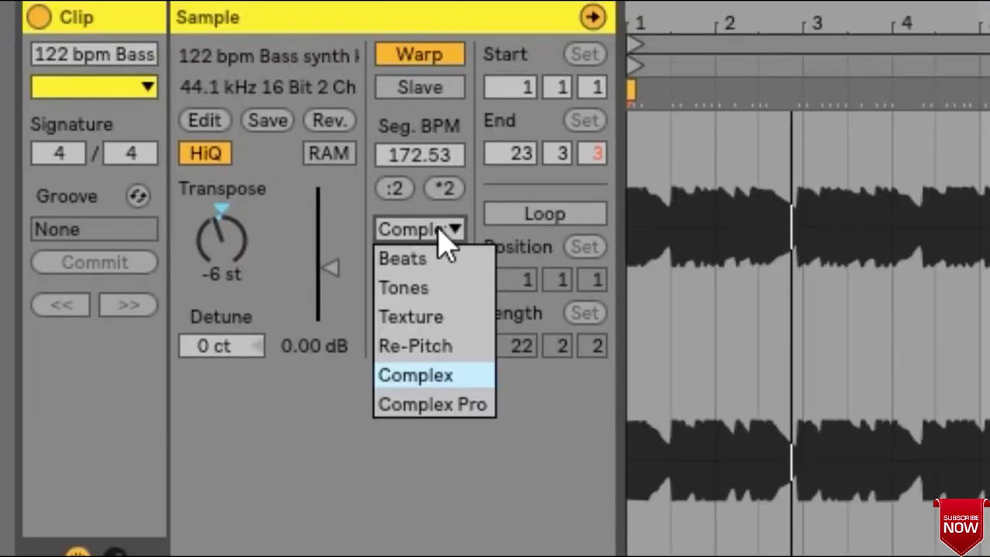
click(452, 405)
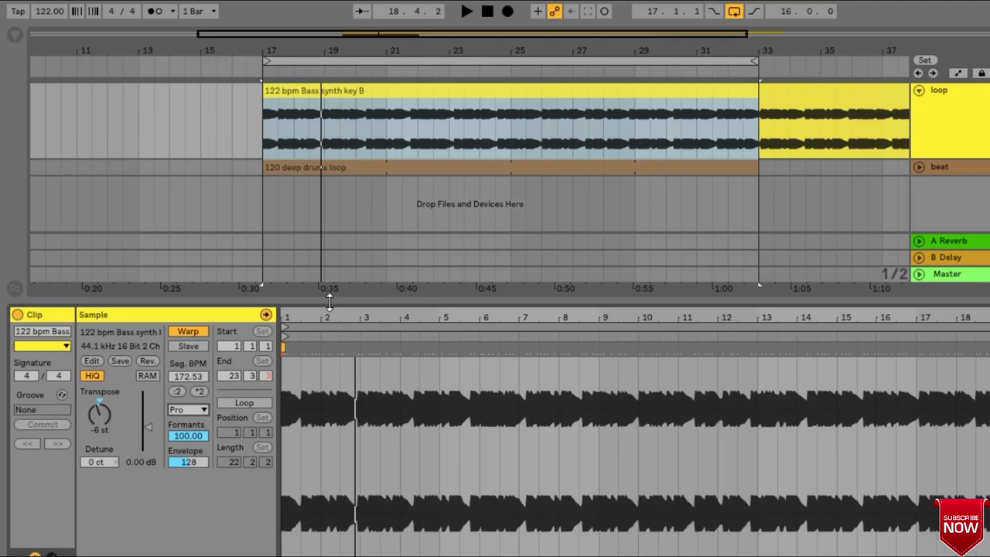
Hide the clip details and shorten the end of the bass synth clip to about 33.3.3, near the loop's end.
double_click(329, 302)
drag(383, 39, 354, 11)
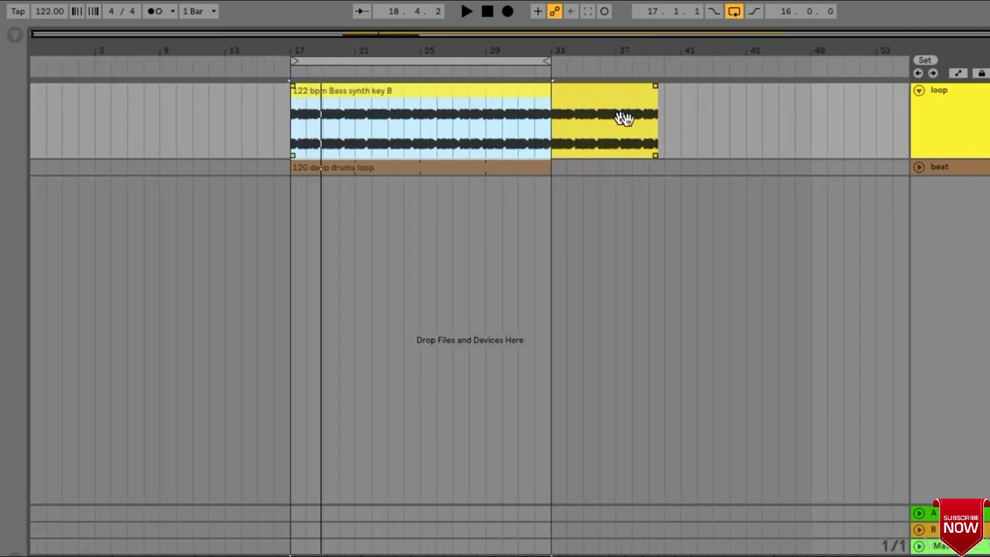
click(650, 118)
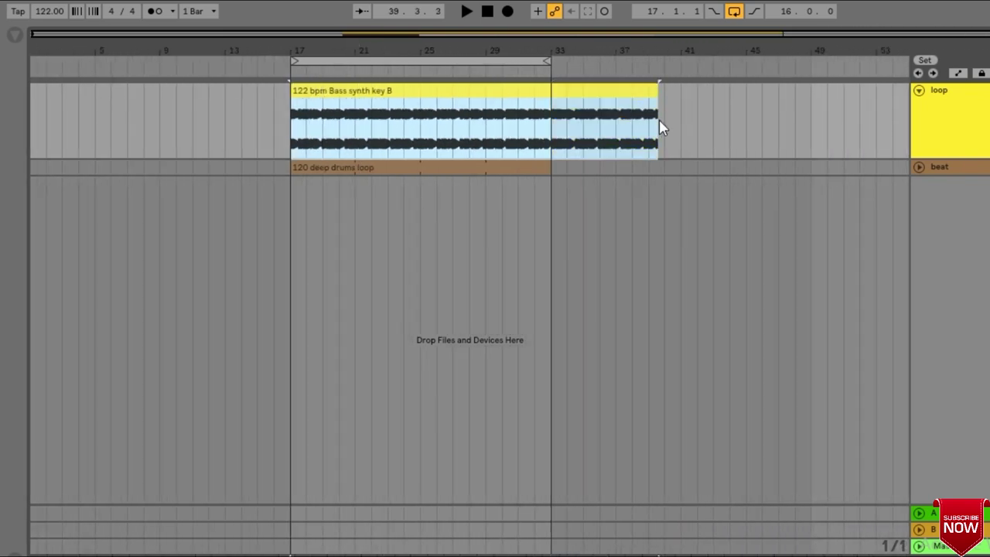
drag(649, 117, 555, 120)
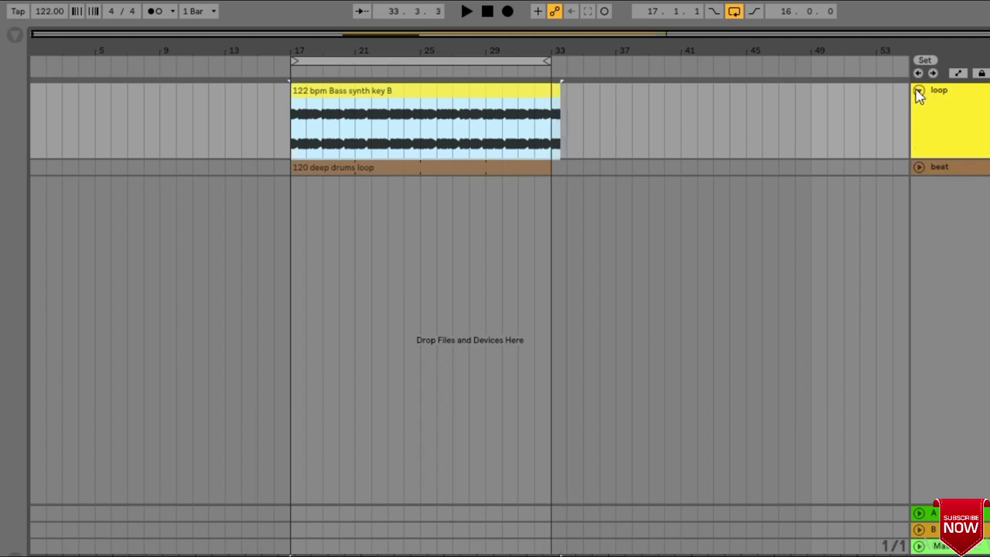